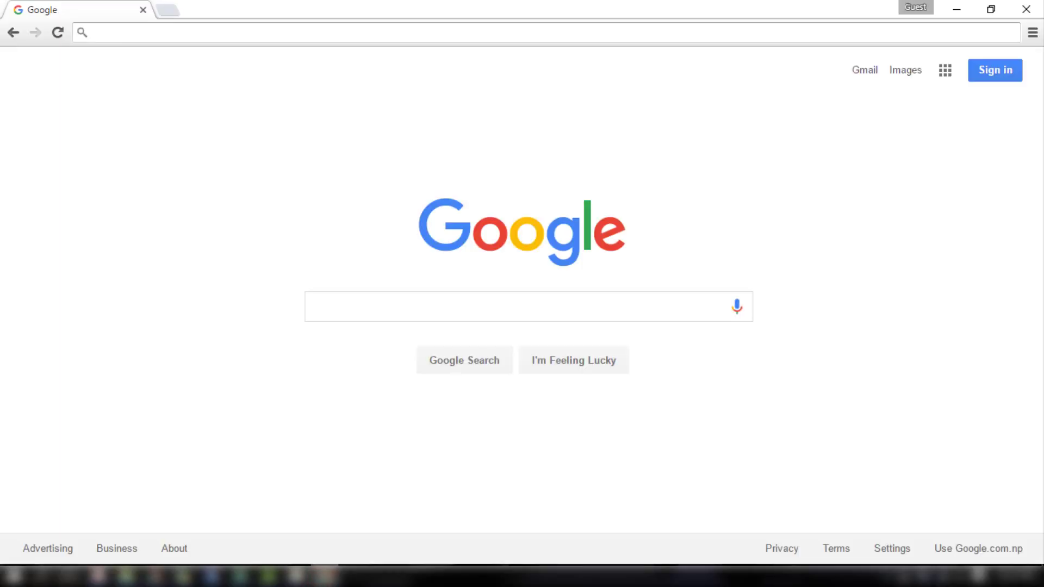
Go to yahoomail.com in Chrome to reach the Yahoo Mail sign-in page.
left_click(115, 32)
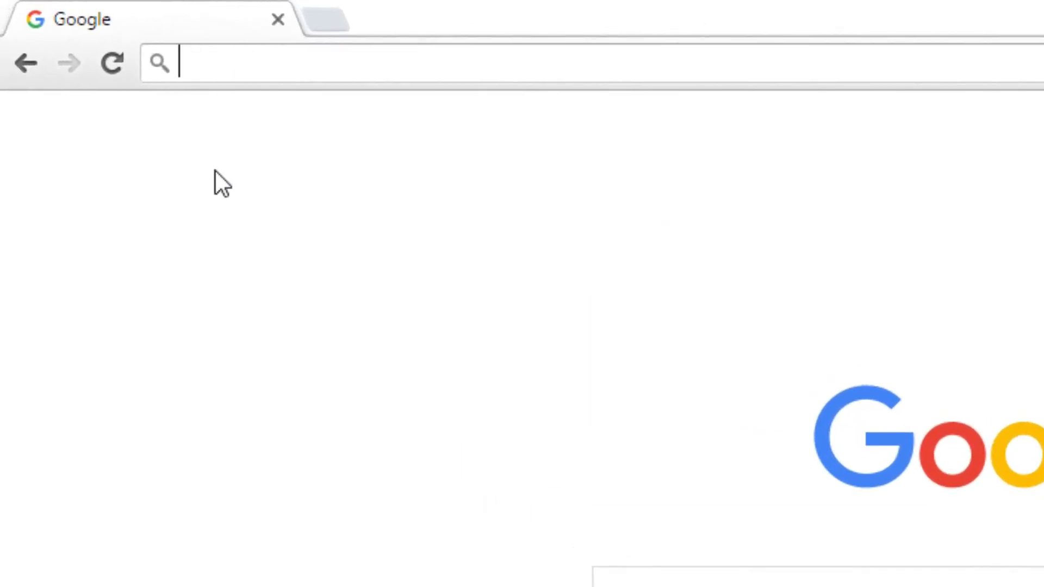
type("yahoomail.com")
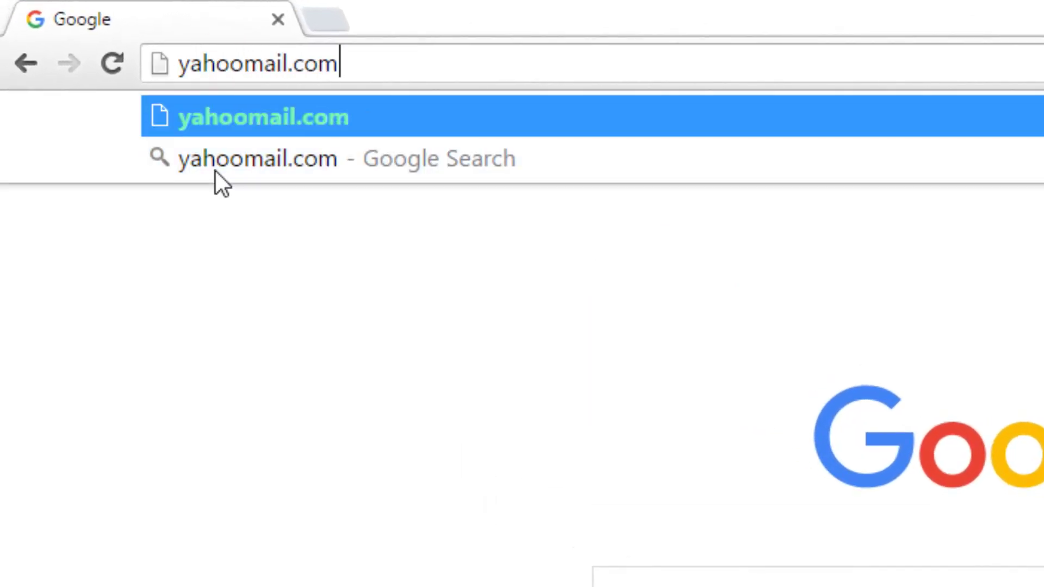
key("Return")
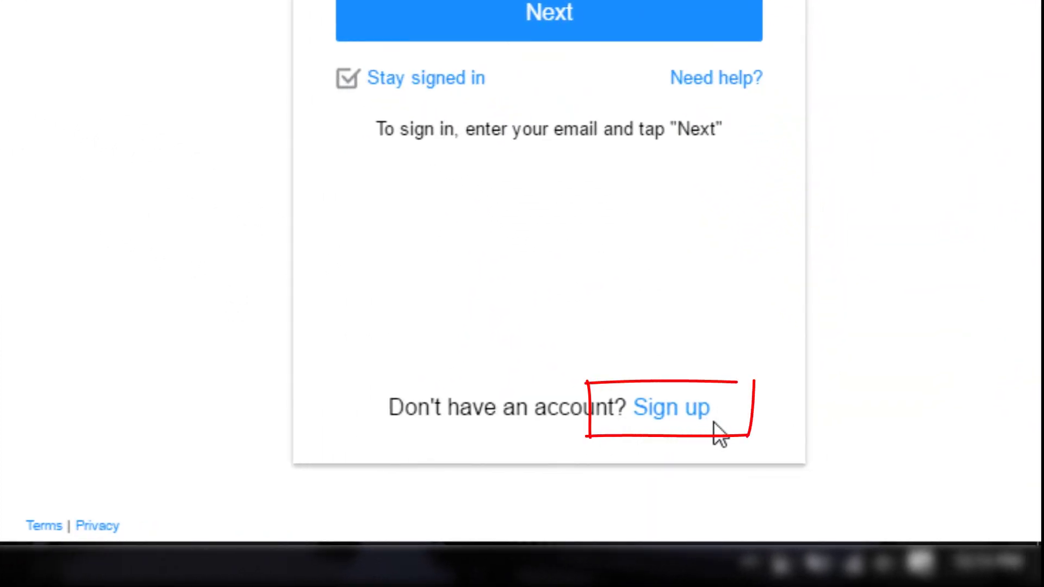
Follow the 'Sign up' link under 'Don't have an account?' to get the registration form.
left_click(669, 412)
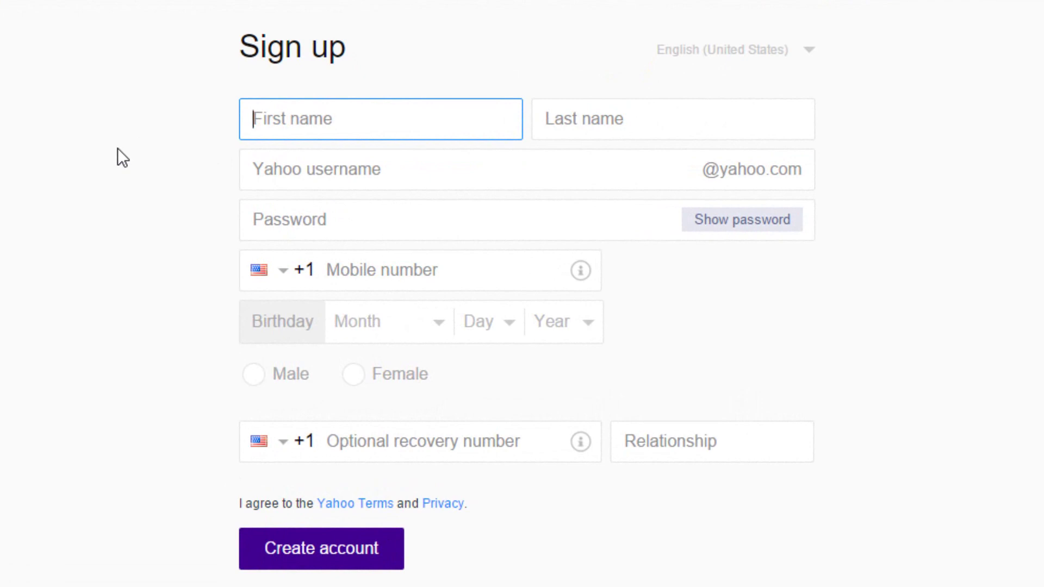
Enter the account holder's first name and last name on the sign-up form.
type("Albert")
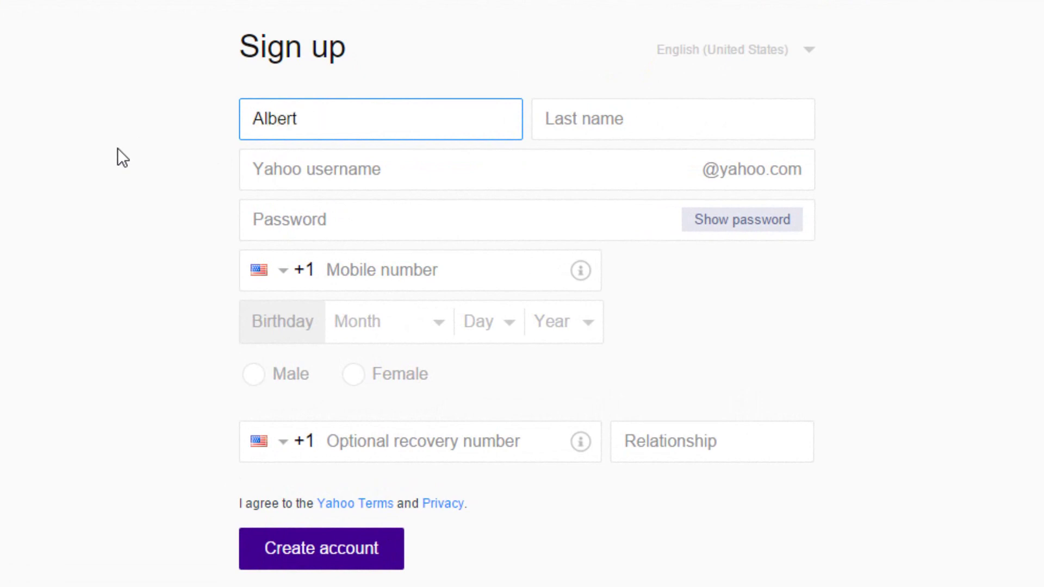
left_click(594, 133)
type("E")
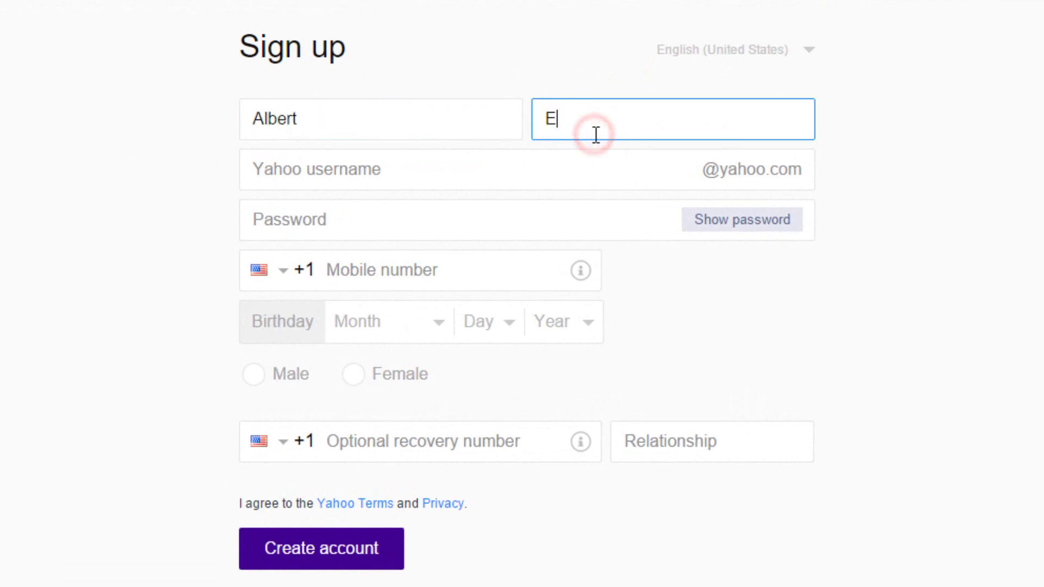
type("instein")
left_click(354, 167)
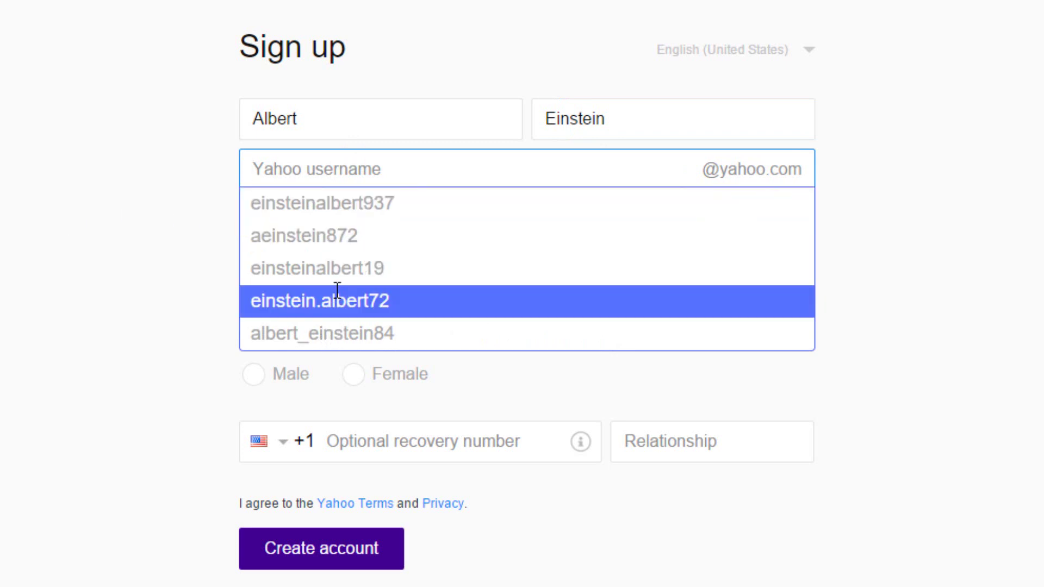
left_click(345, 172)
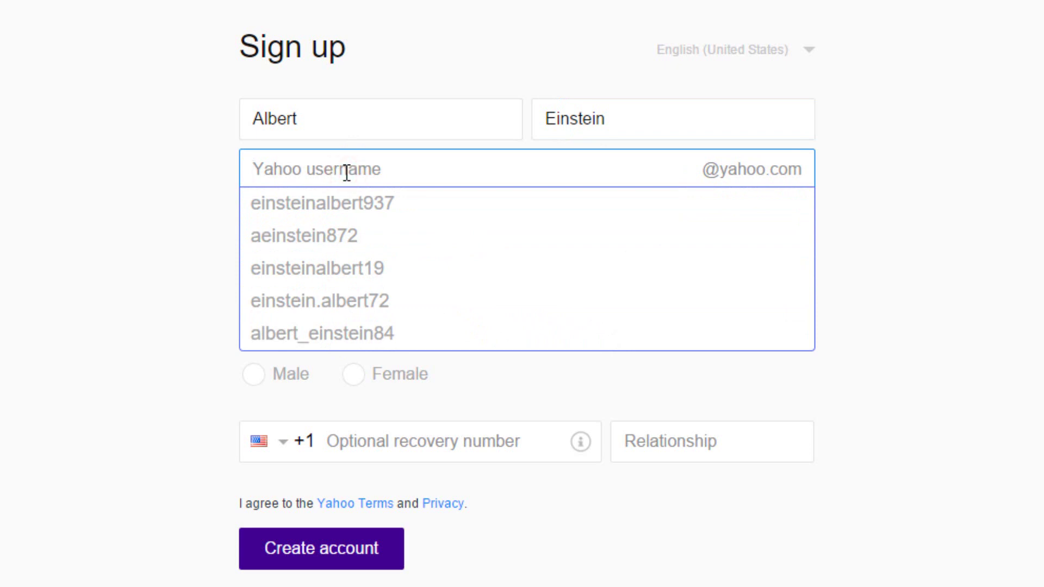
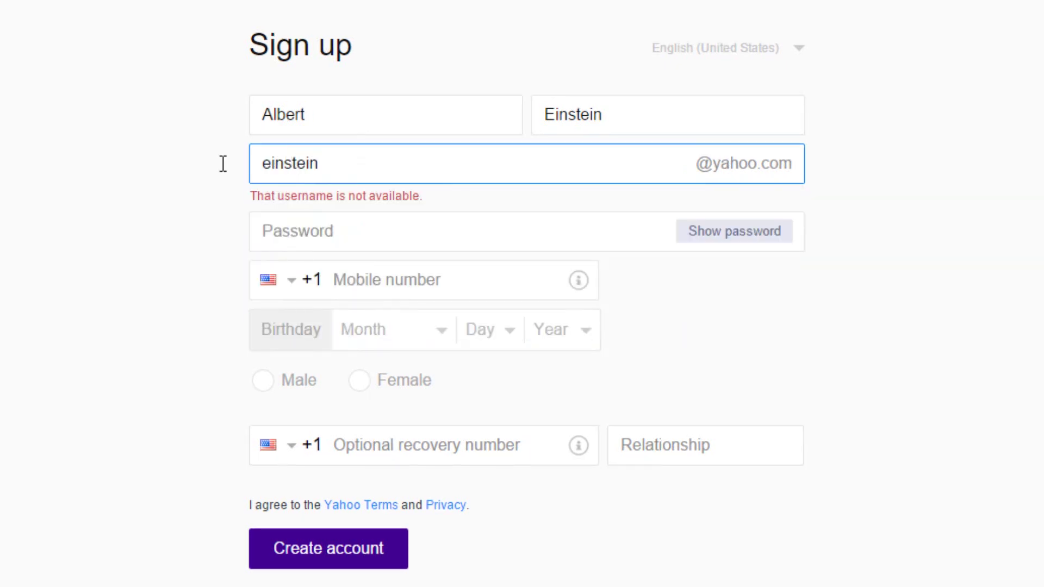
left_click(191, 200)
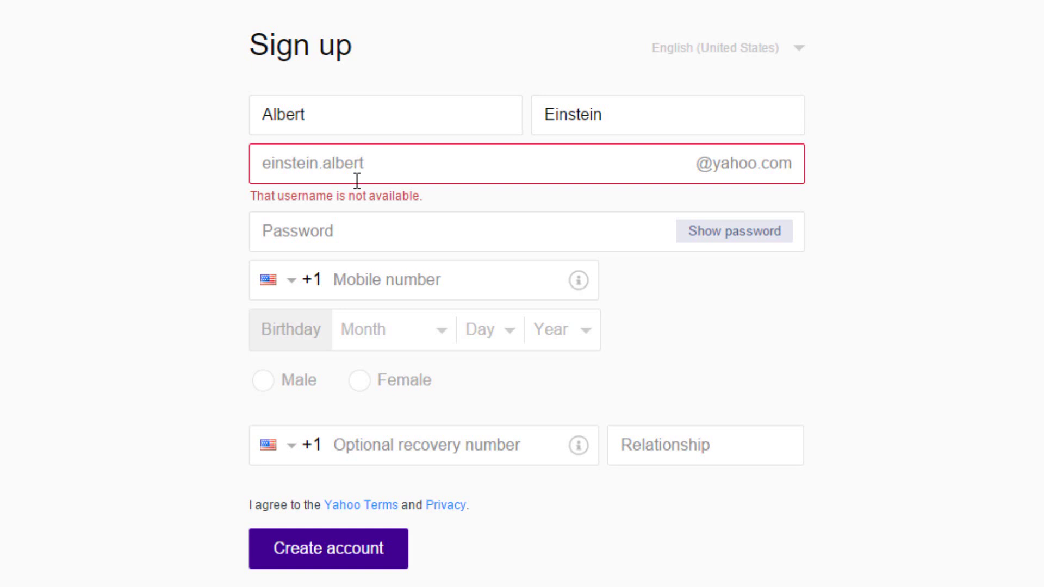
left_click(410, 171)
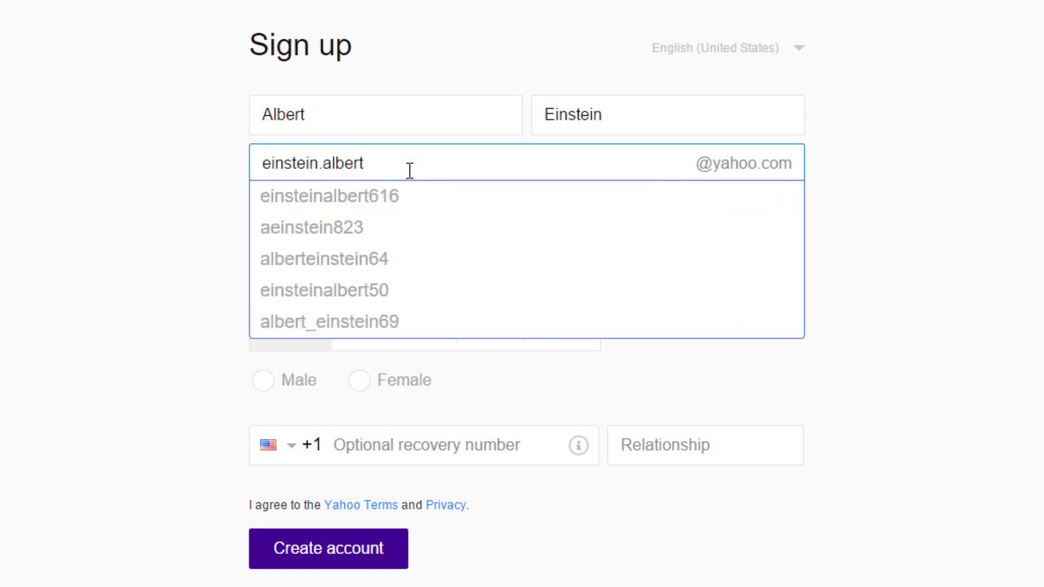
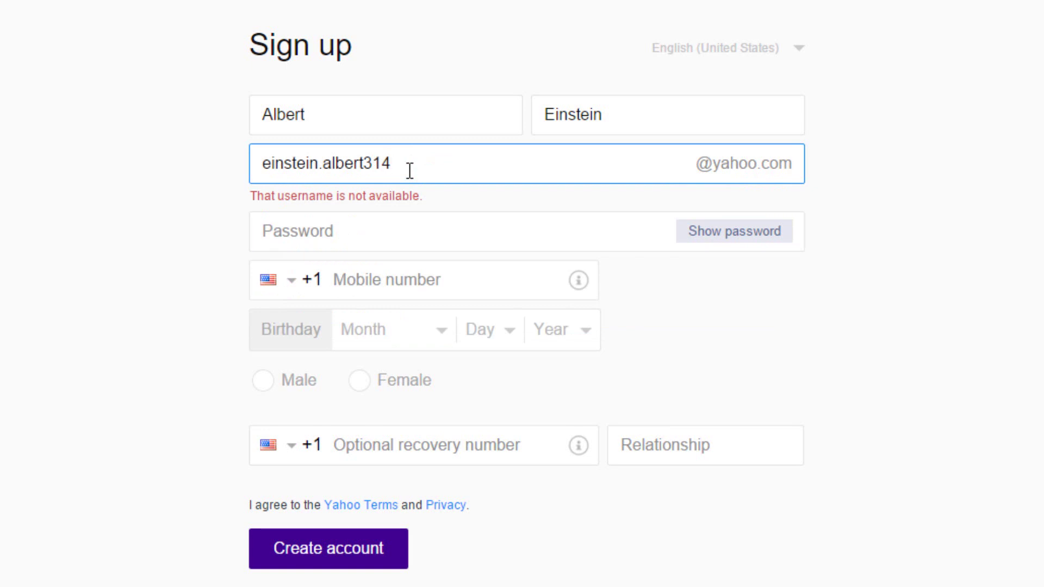
left_click(214, 195)
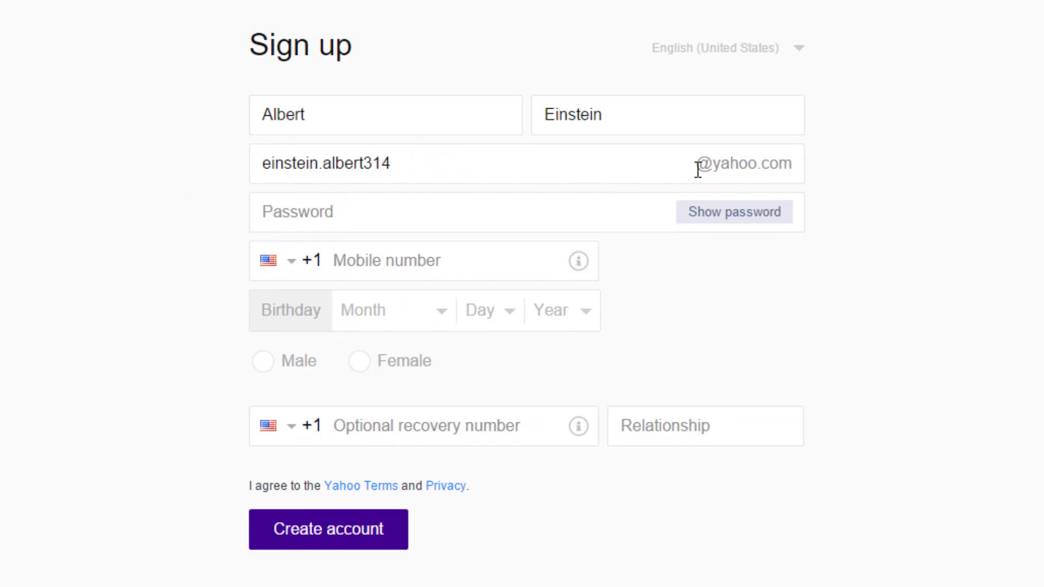
left_click_drag(698, 169, 791, 165)
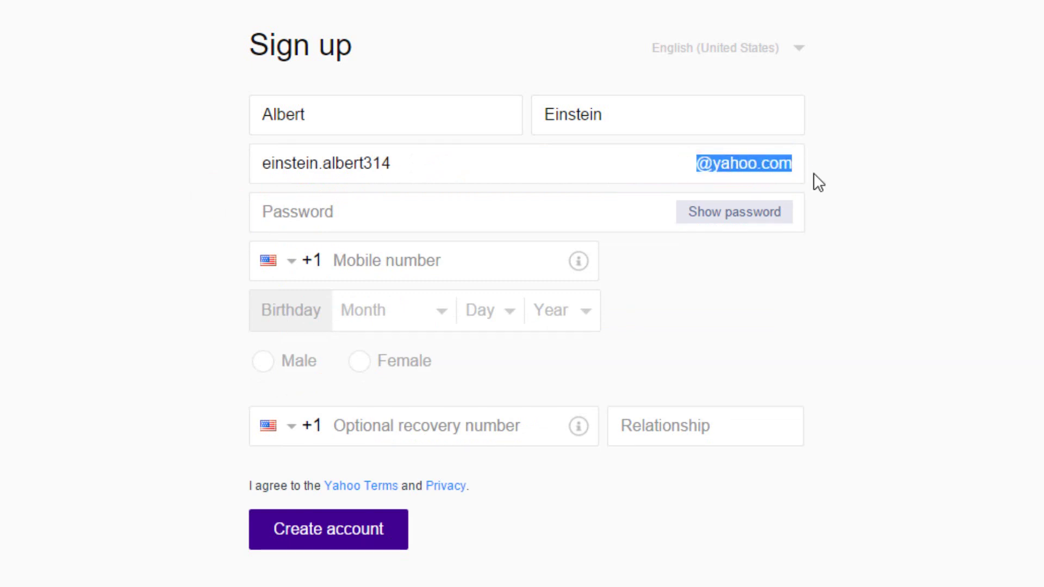
left_click(814, 171)
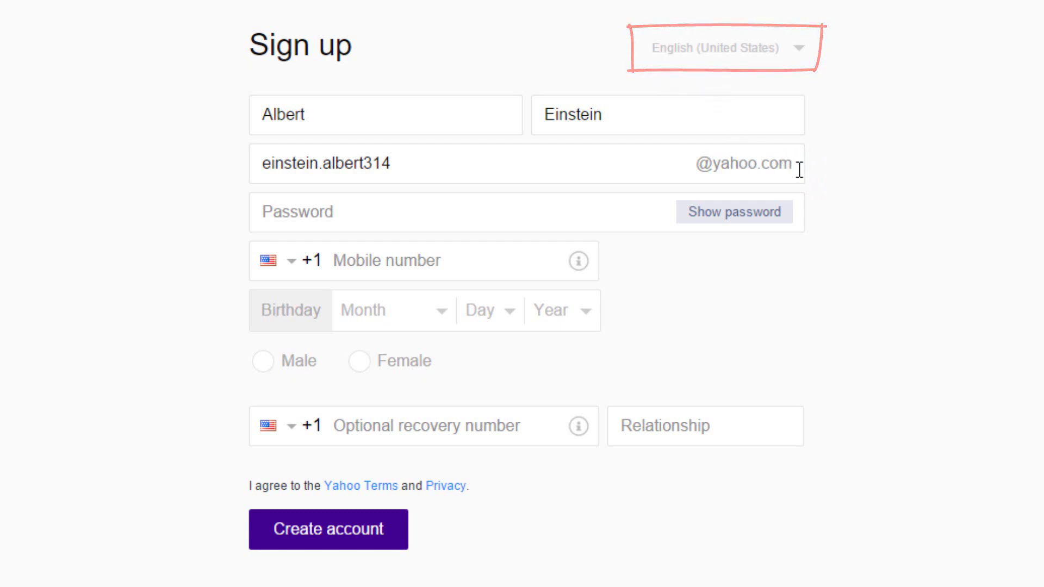
Enter an 11-character account password in the Password field.
left_click(334, 212)
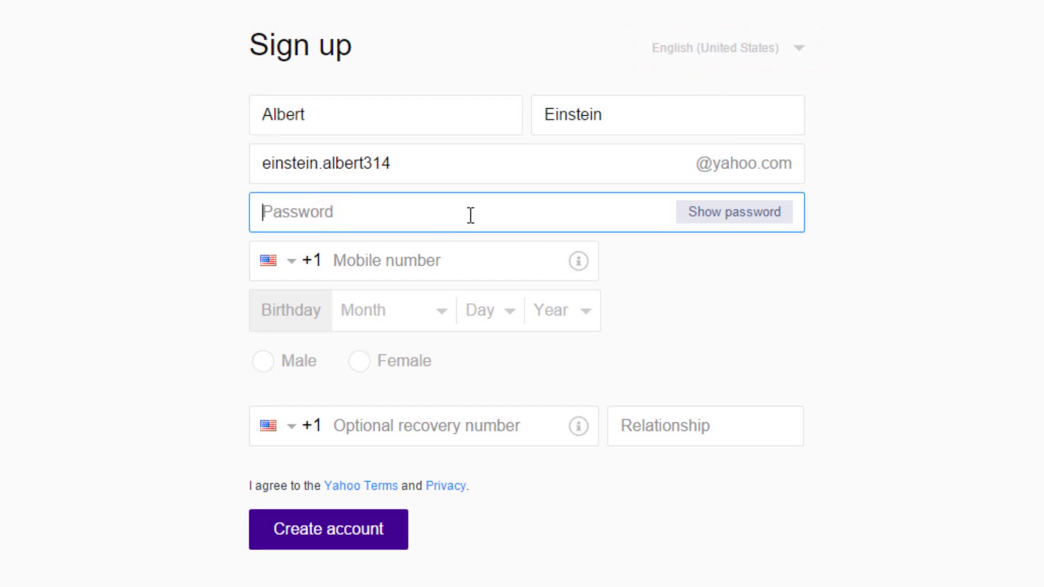
type("•••••")
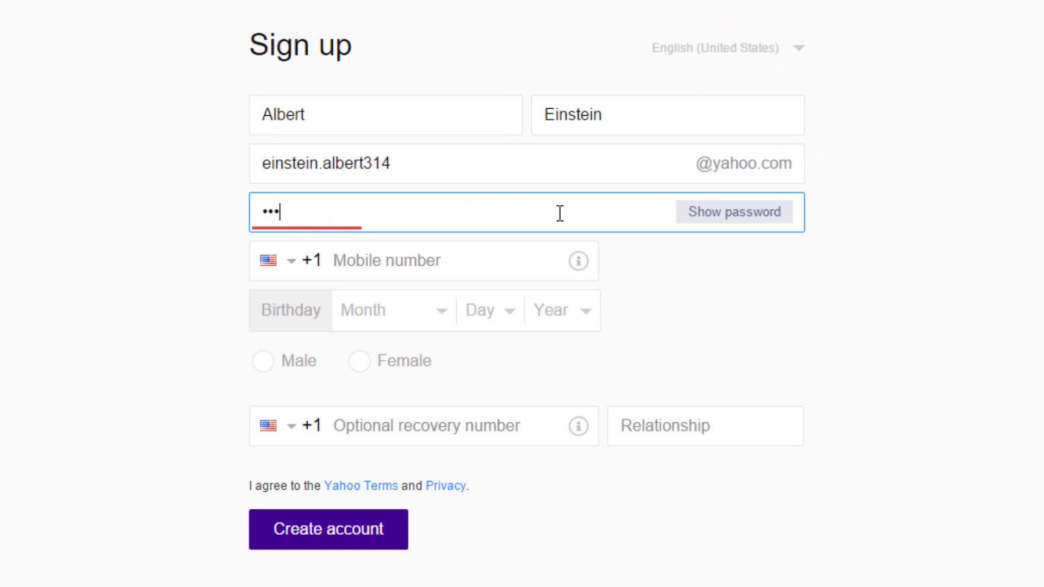
type("••••••")
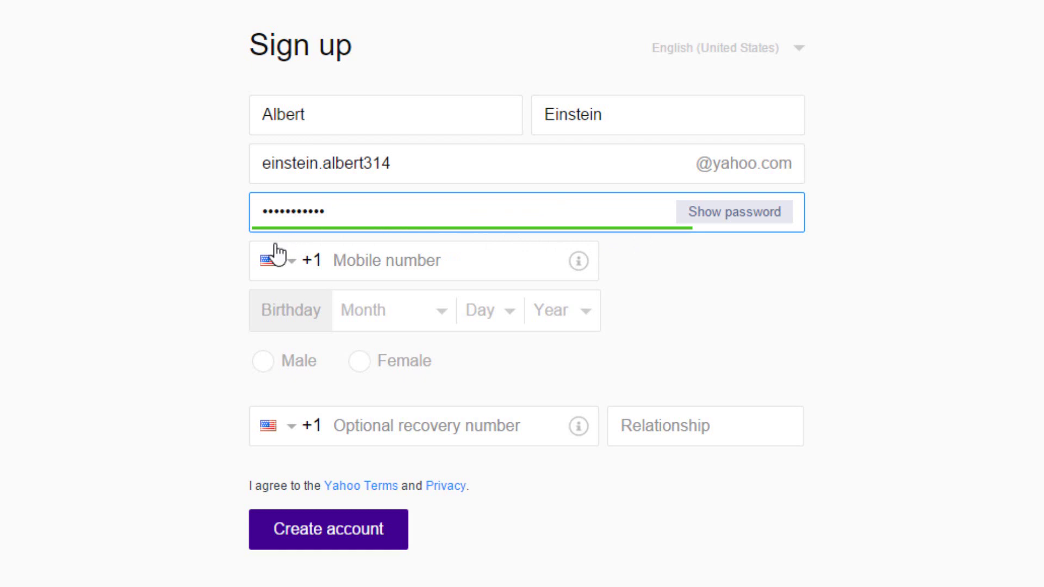
Enter the account holder's mobile phone number in the Mobile number field.
left_click(360, 263)
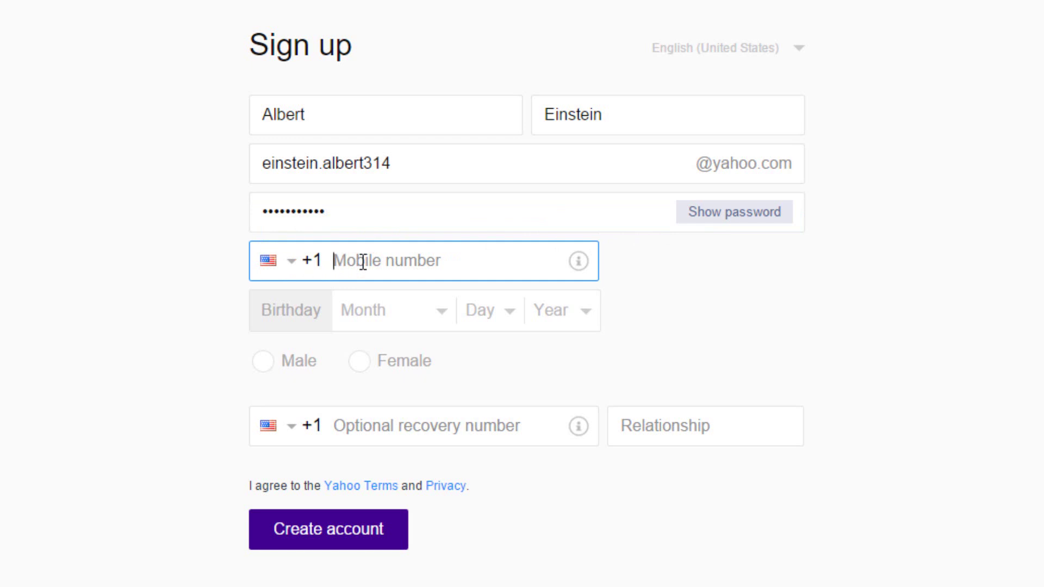
type("555) 456-")
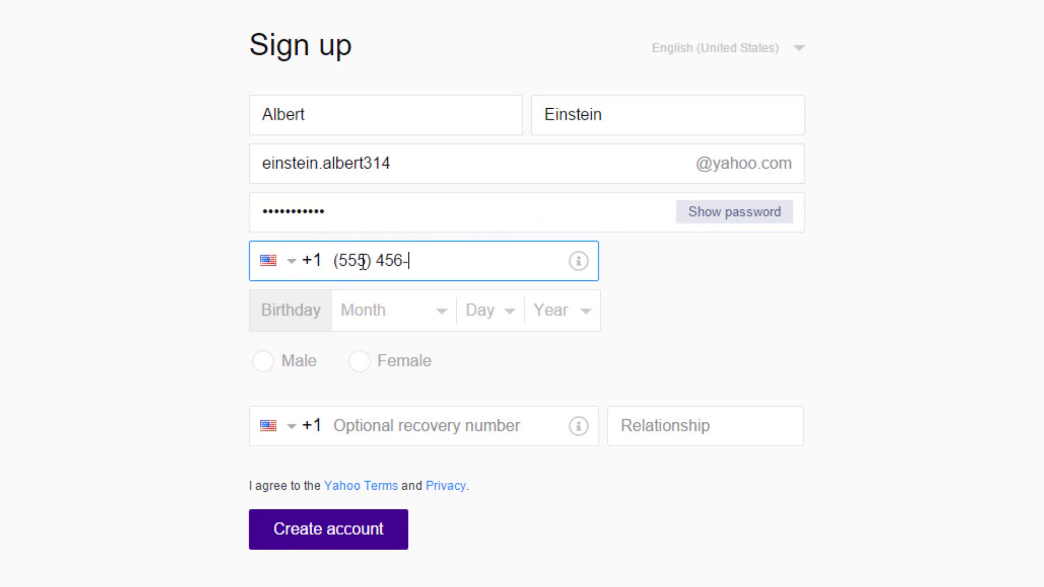
type("7890")
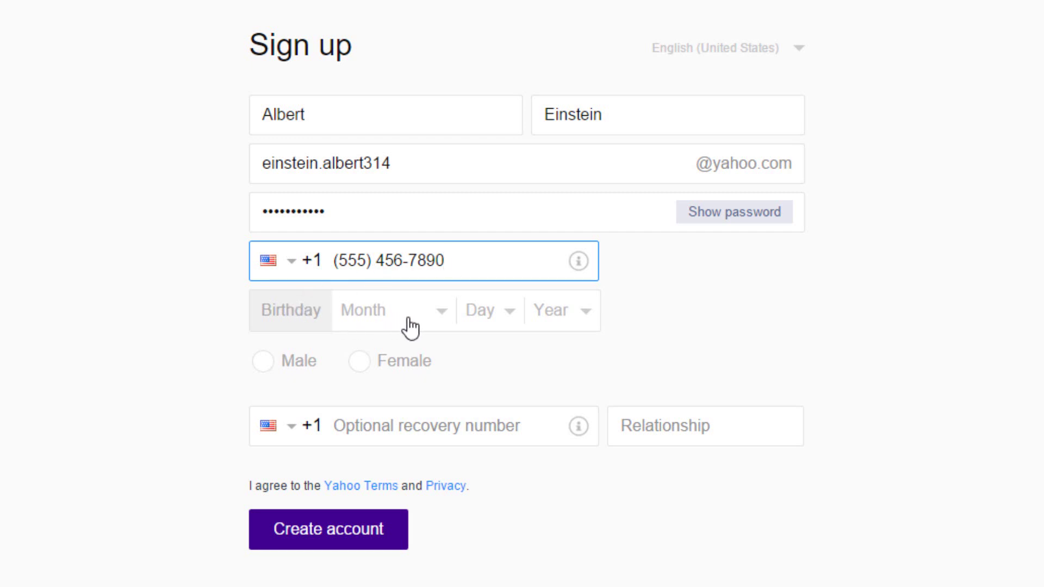
Set birthday to August 16, 1990, choose Male, and submit with Create account.
left_click(435, 311)
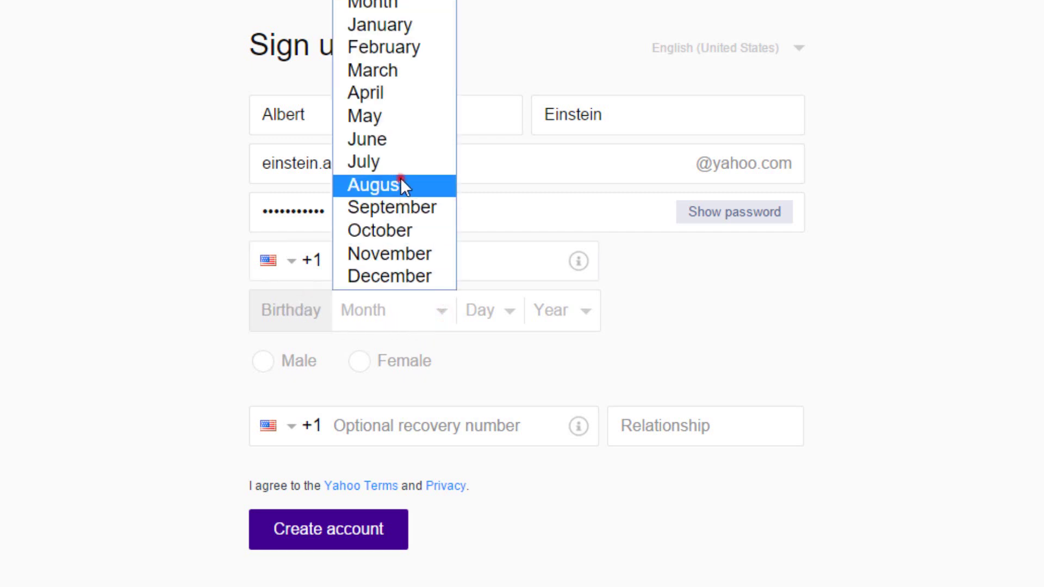
left_click(400, 181)
left_click(503, 311)
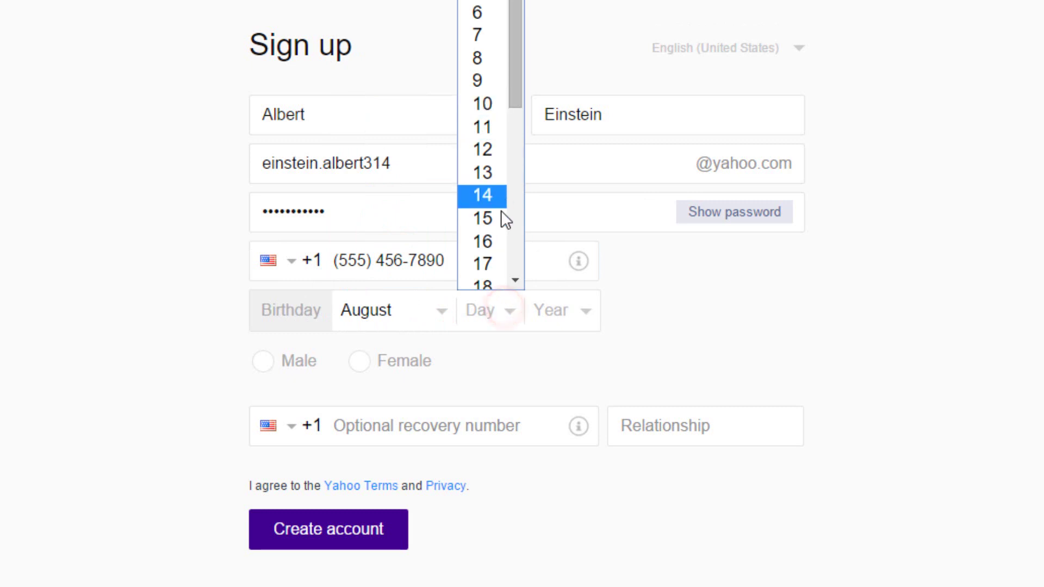
left_click(494, 242)
left_click(585, 311)
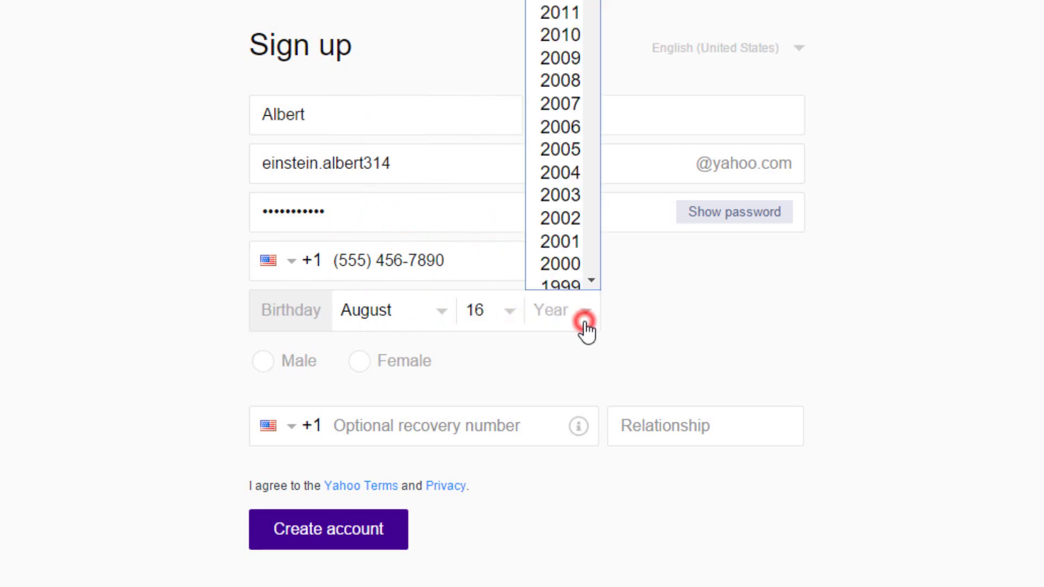
type("1990")
key("Return")
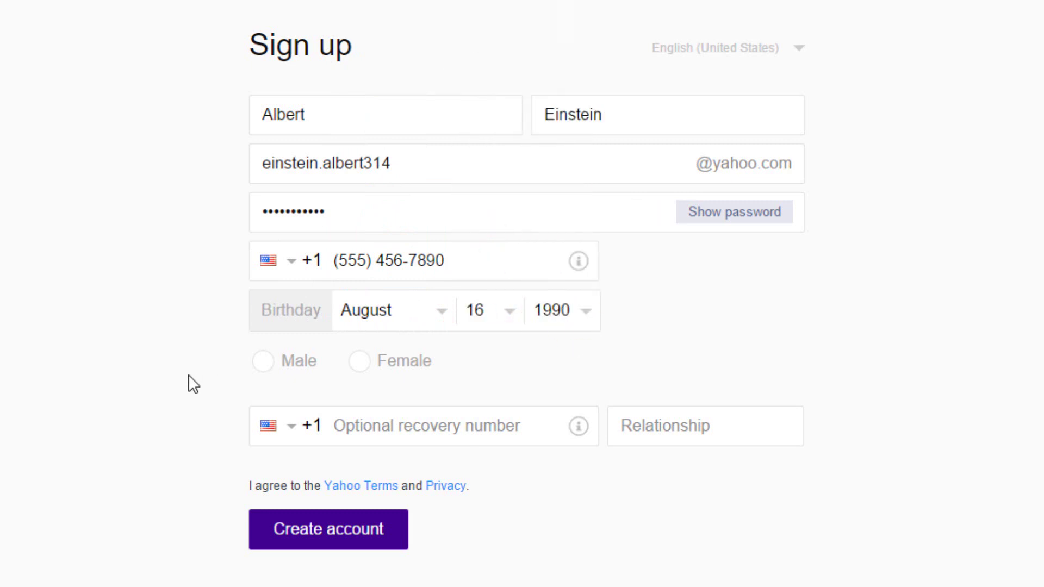
left_click(262, 361)
left_click(349, 533)
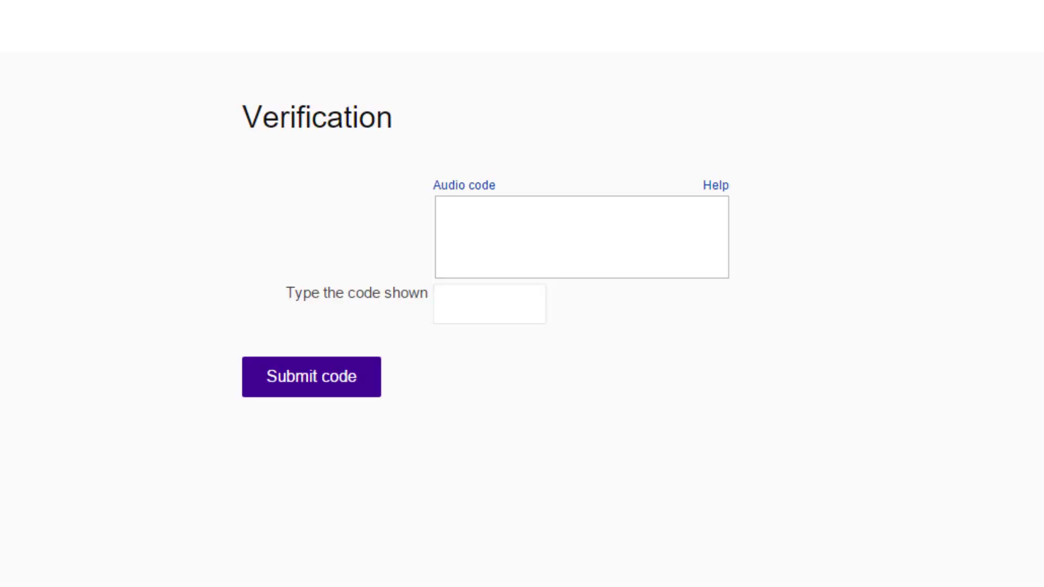
Enter the captcha image code in 'Type the code shown' and submit it.
left_click(492, 307)
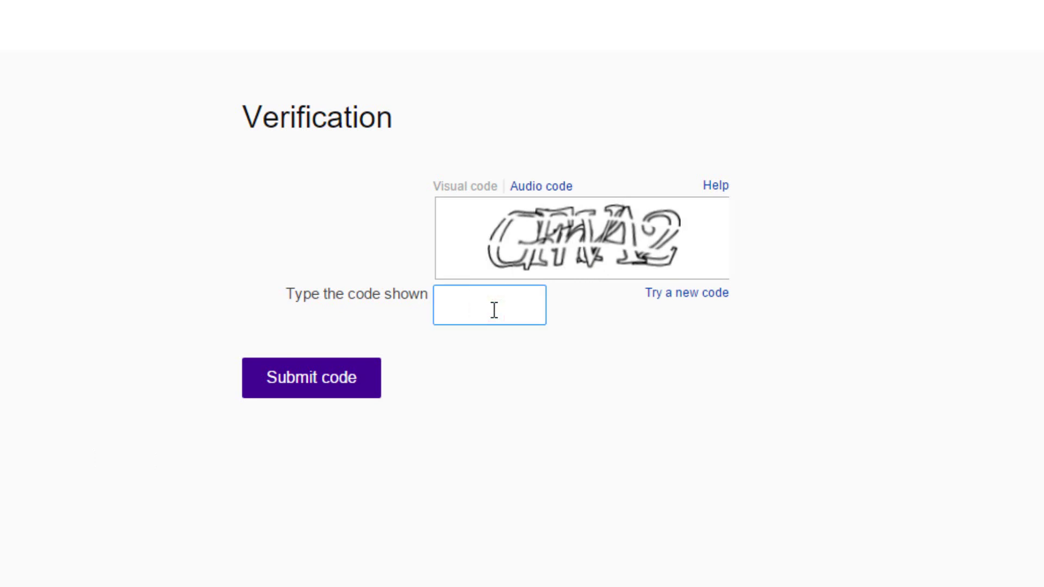
type("GFrVA2")
key("Tab")
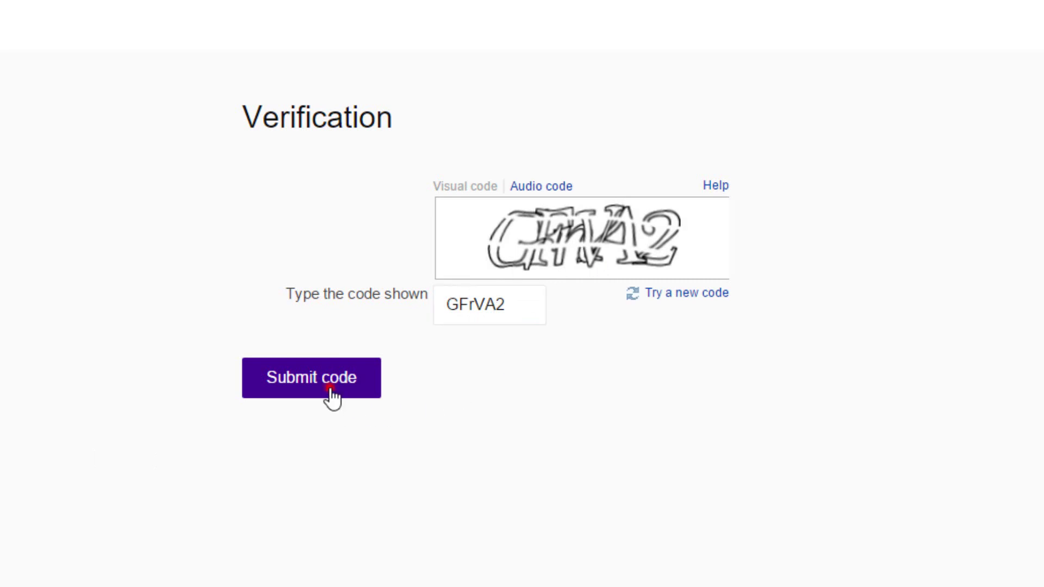
left_click(332, 397)
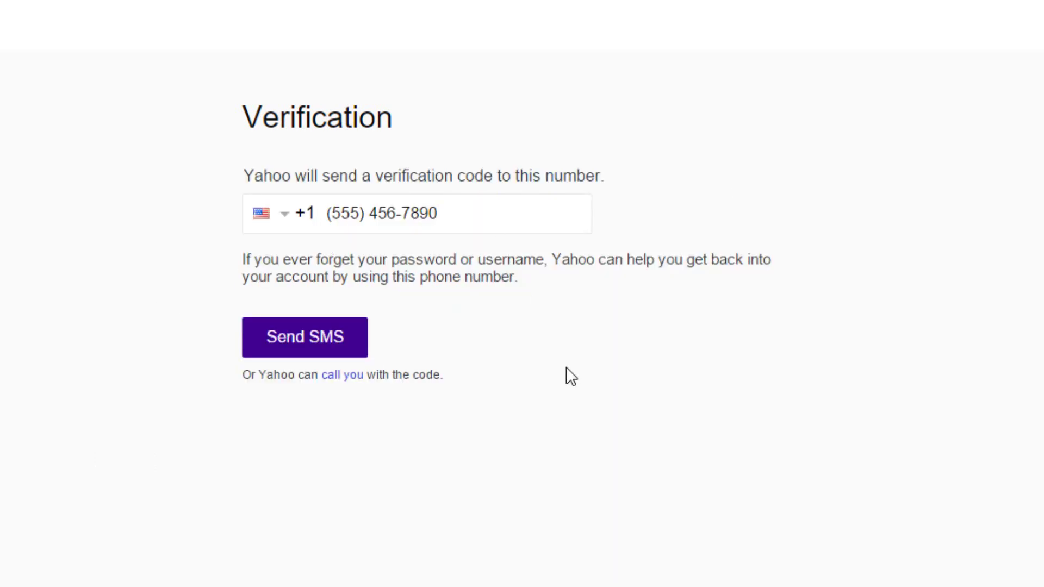
Request the verification code by text message with Send SMS.
left_click(323, 359)
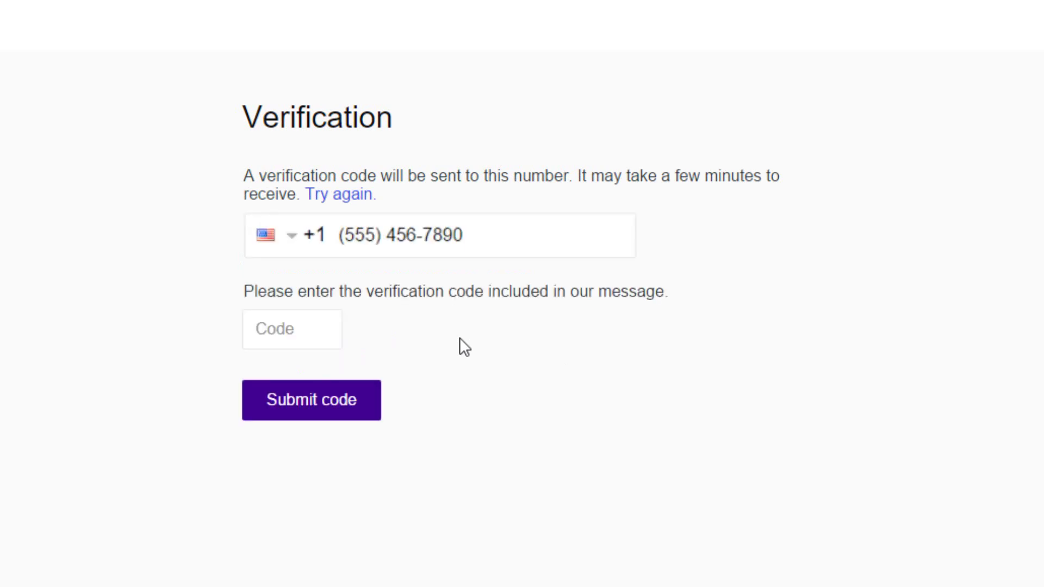
Enter the texted verification code in the Code field and submit it.
left_click(320, 343)
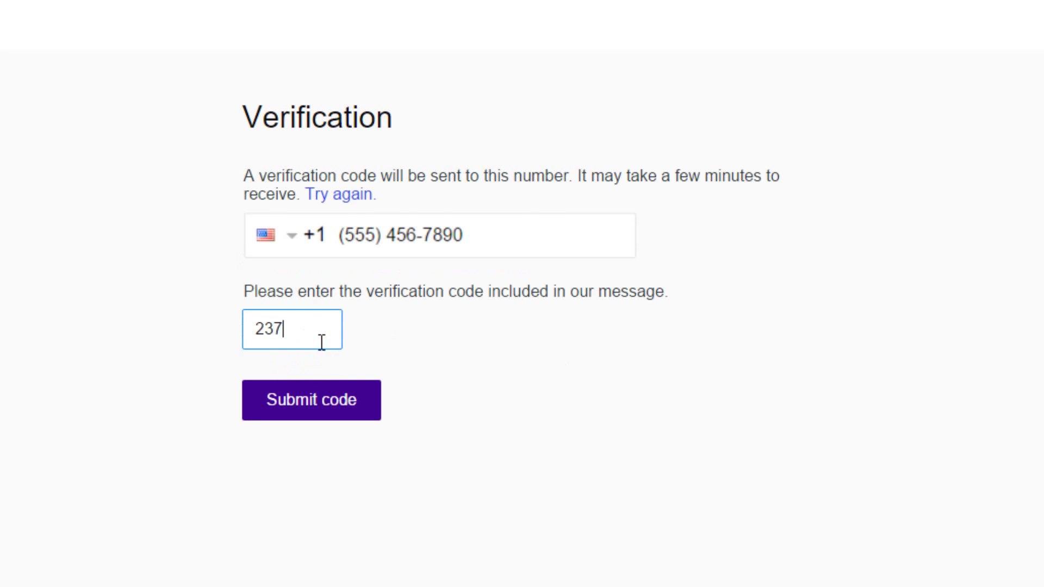
left_click(318, 408)
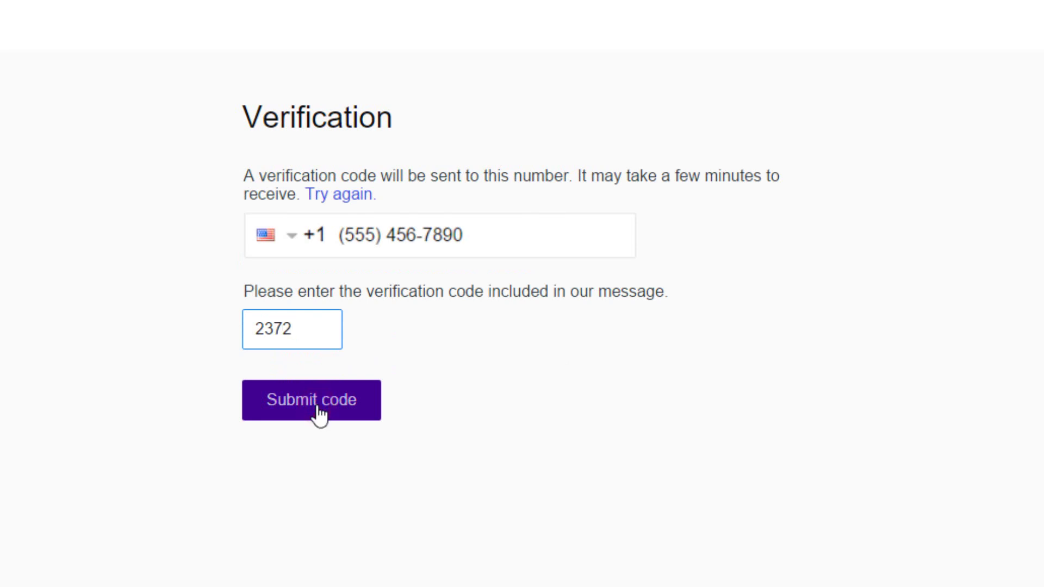